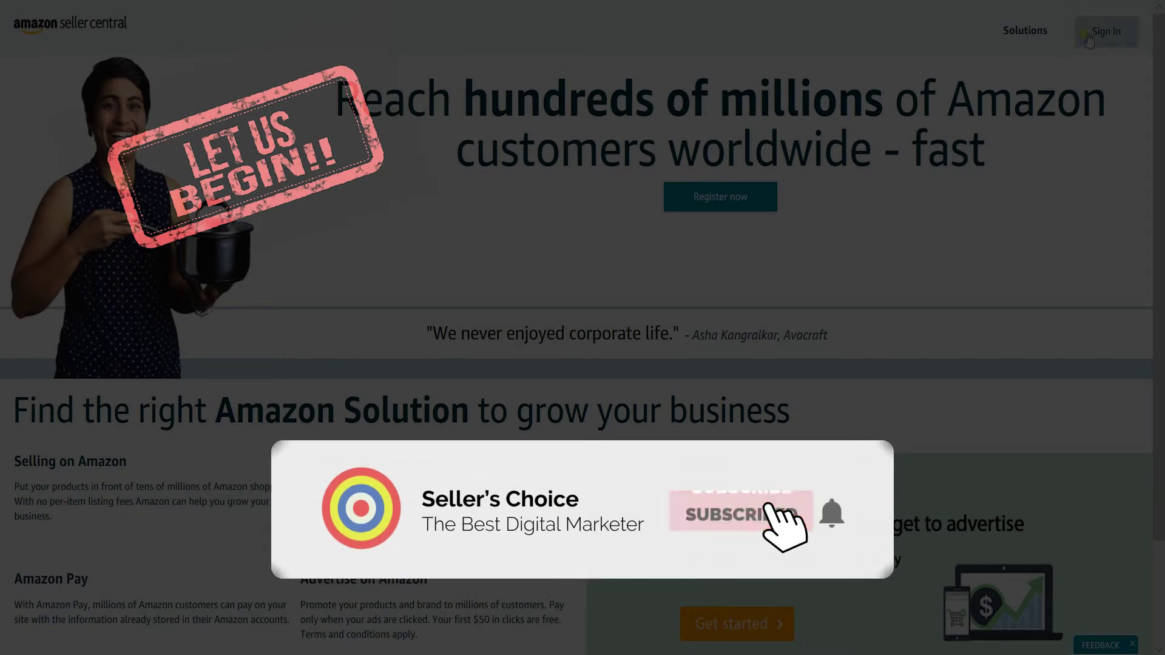
- Sign in and open Add Products via Upload from the INVENTORY menu
{"action": "left_click", "coordinate": [1090, 34]}
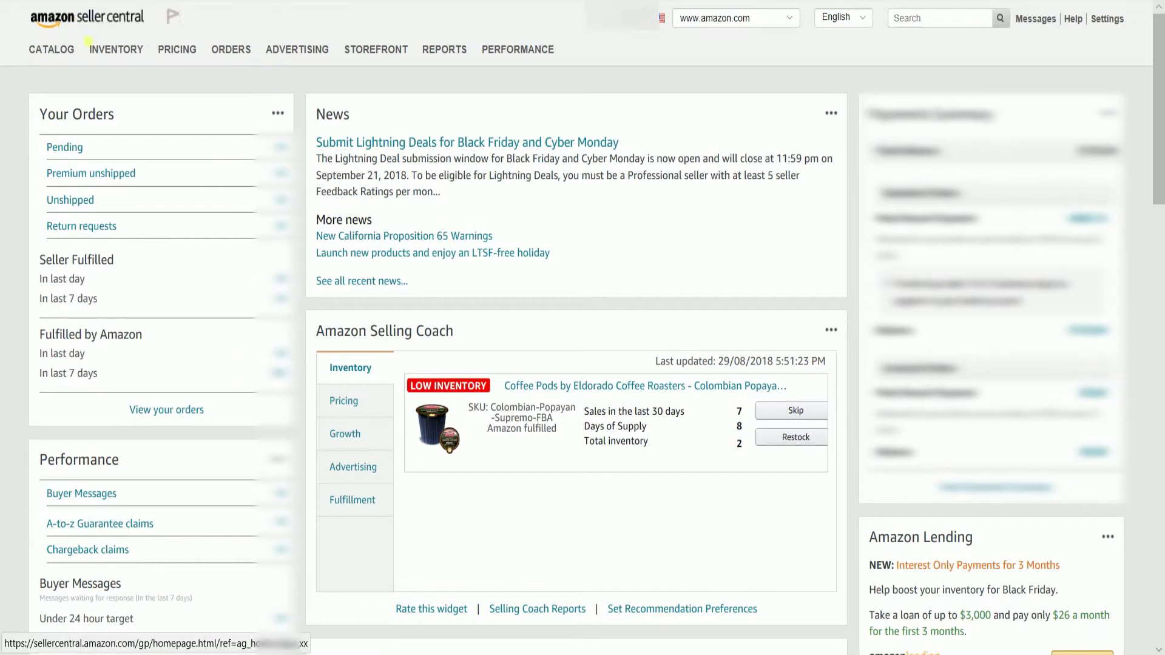
{"action": "mouse_move", "coordinate": [140, 54]}
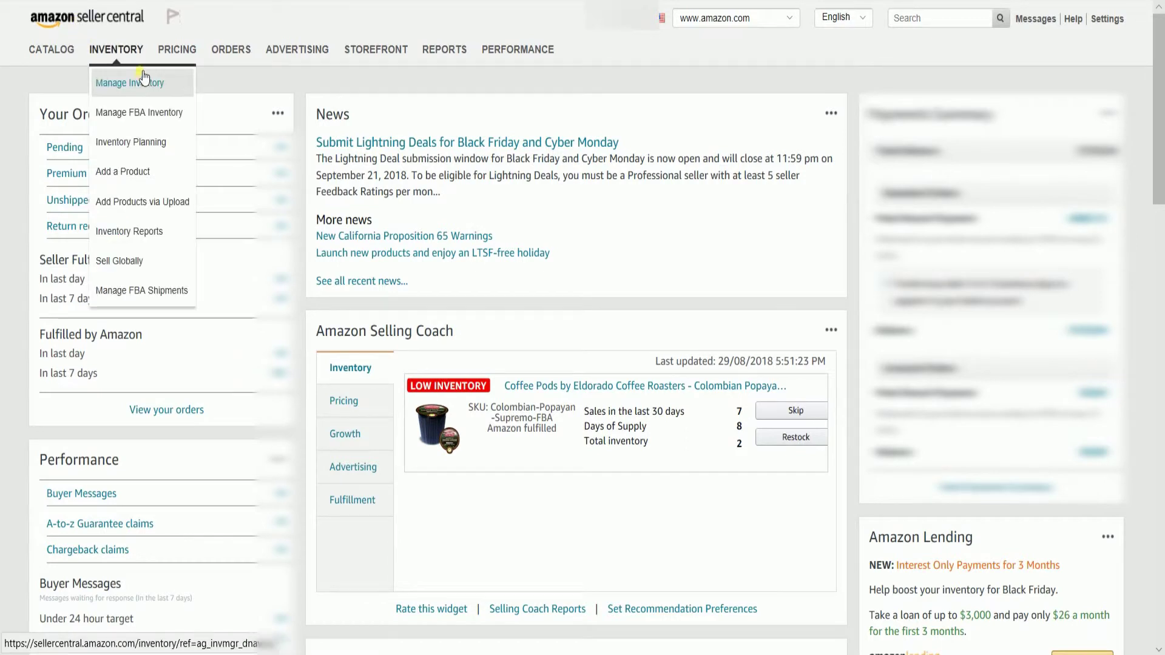
{"action": "left_click", "coordinate": [150, 207]}
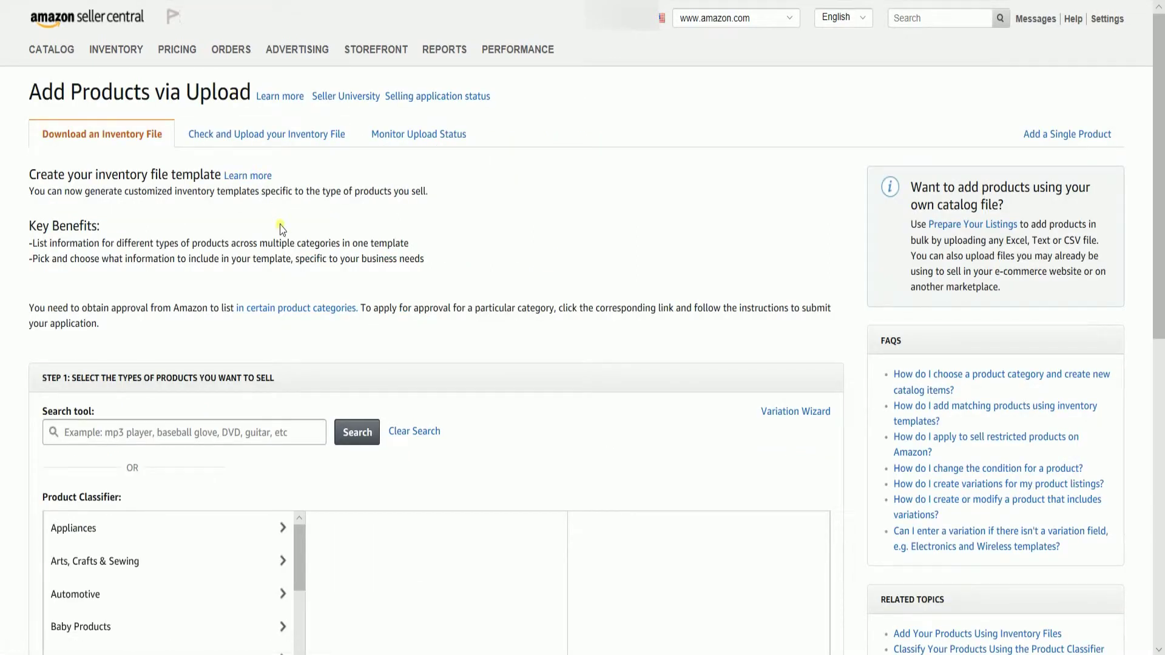
- On the Check and Upload tab, set the file type to non-Media Categories inventory and select T-Shirts.txt
{"action": "left_click", "coordinate": [268, 137]}
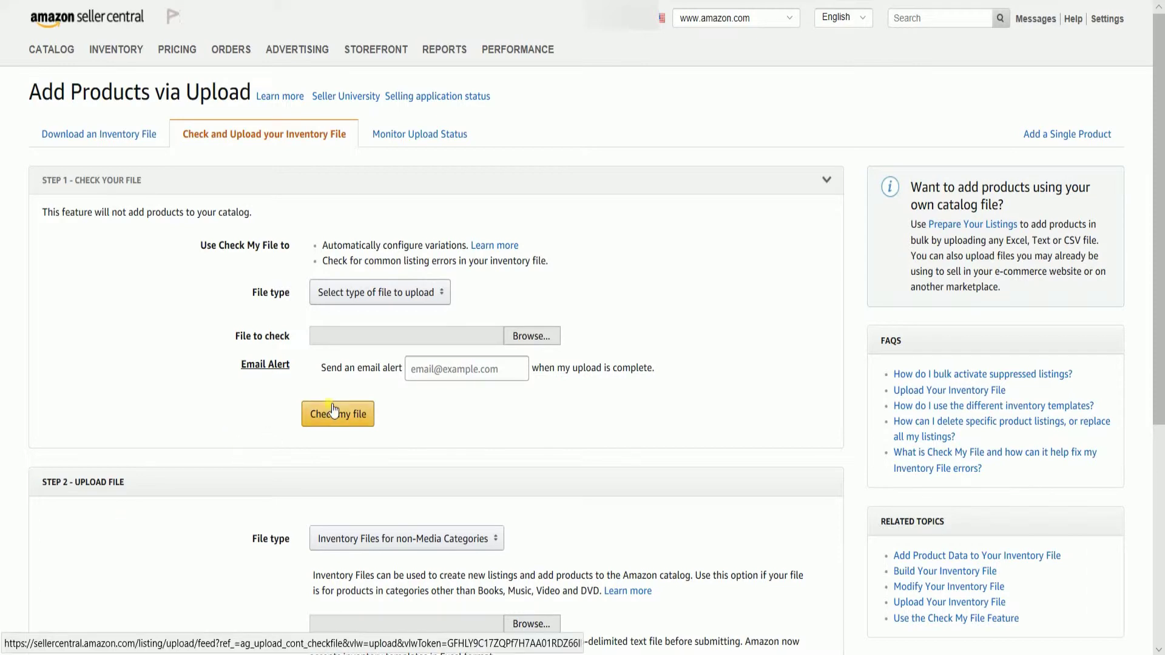
{"action": "left_click", "coordinate": [375, 302]}
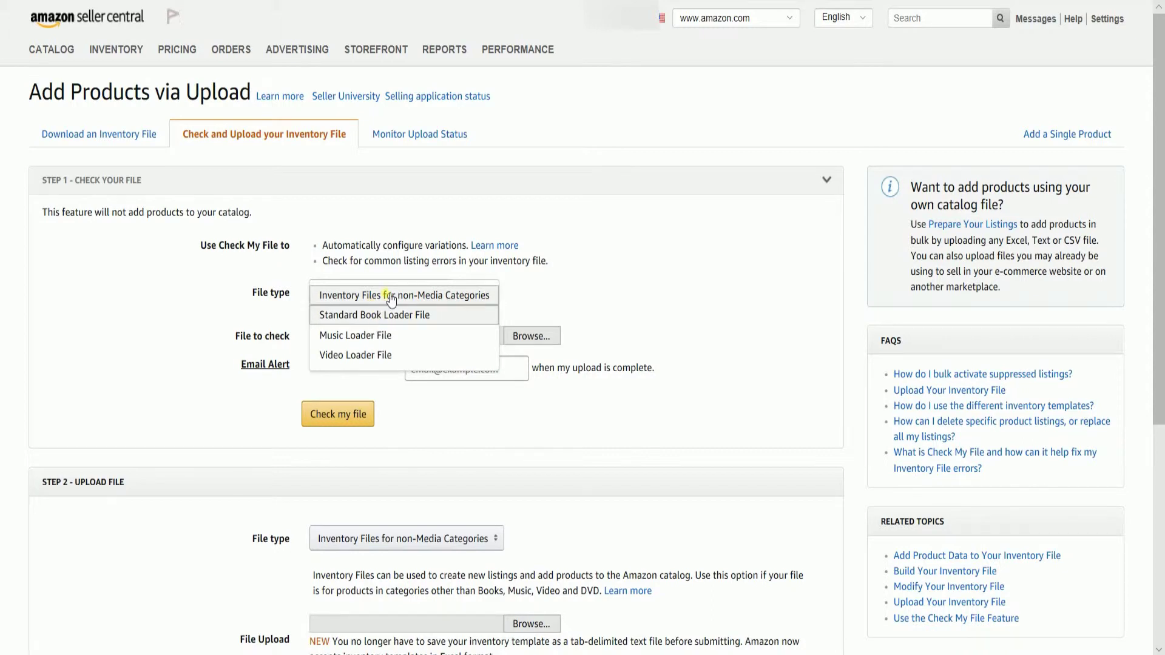
{"action": "left_click", "coordinate": [385, 295]}
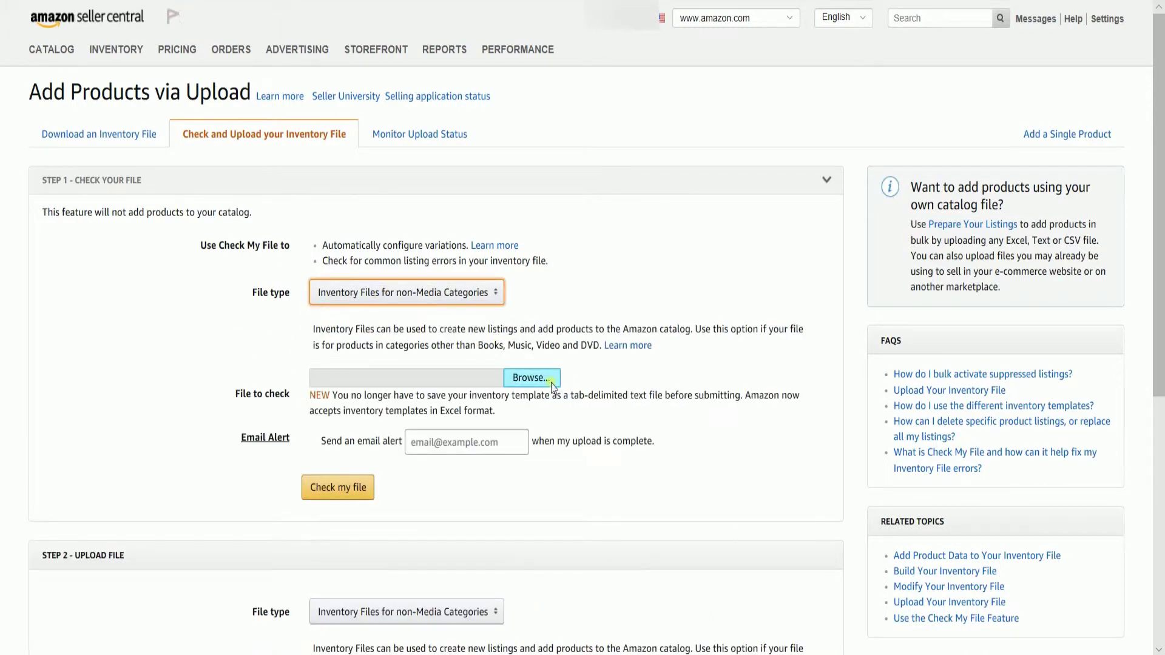
{"action": "left_click", "coordinate": [529, 378]}
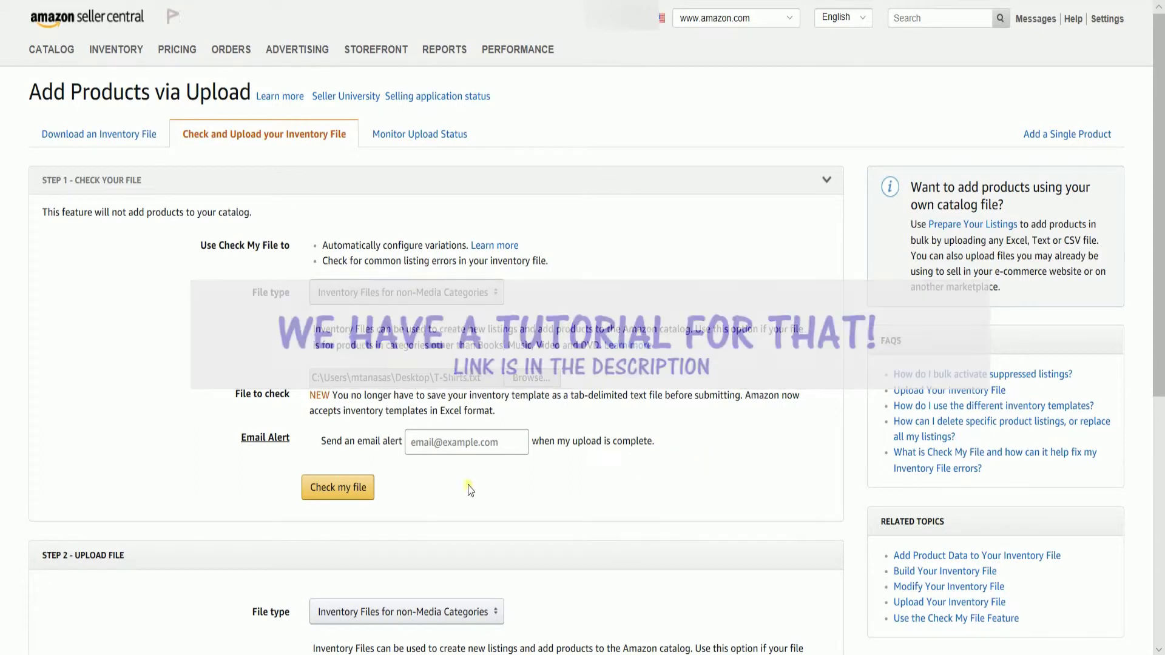
- Check T-Shirts.txt and confirm the status: 3 records processed, 0 warnings, 1 error
{"action": "left_click", "coordinate": [370, 505]}
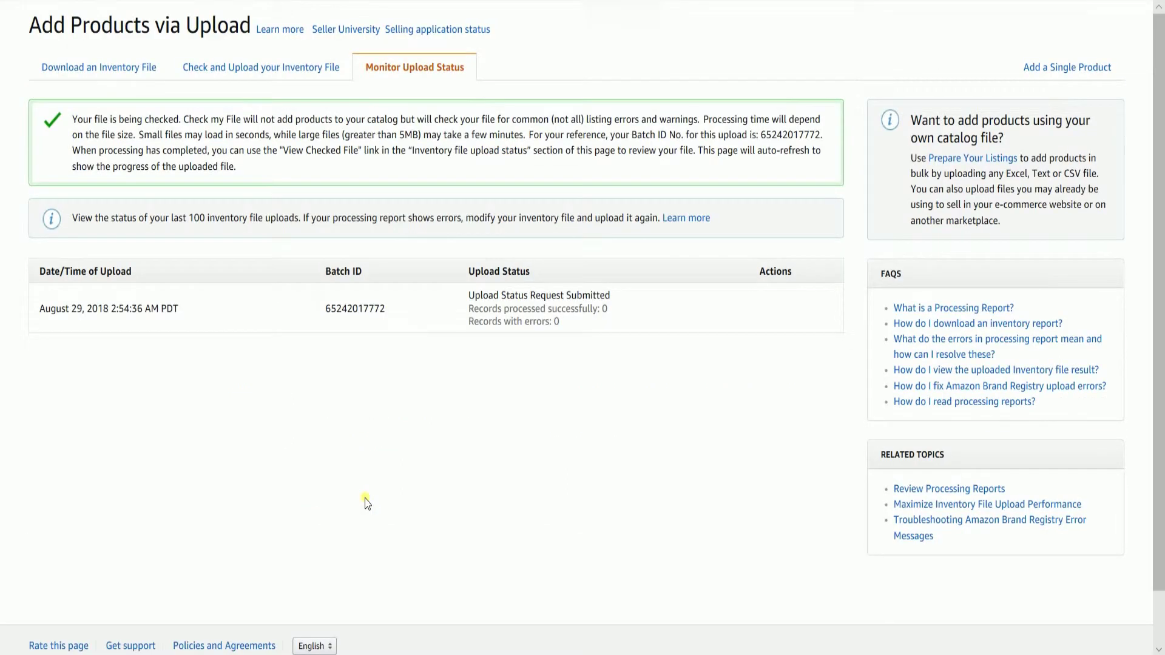
{"action": "scroll", "coordinate": [366, 503], "scroll_direction": "up", "scroll_amount": 2}
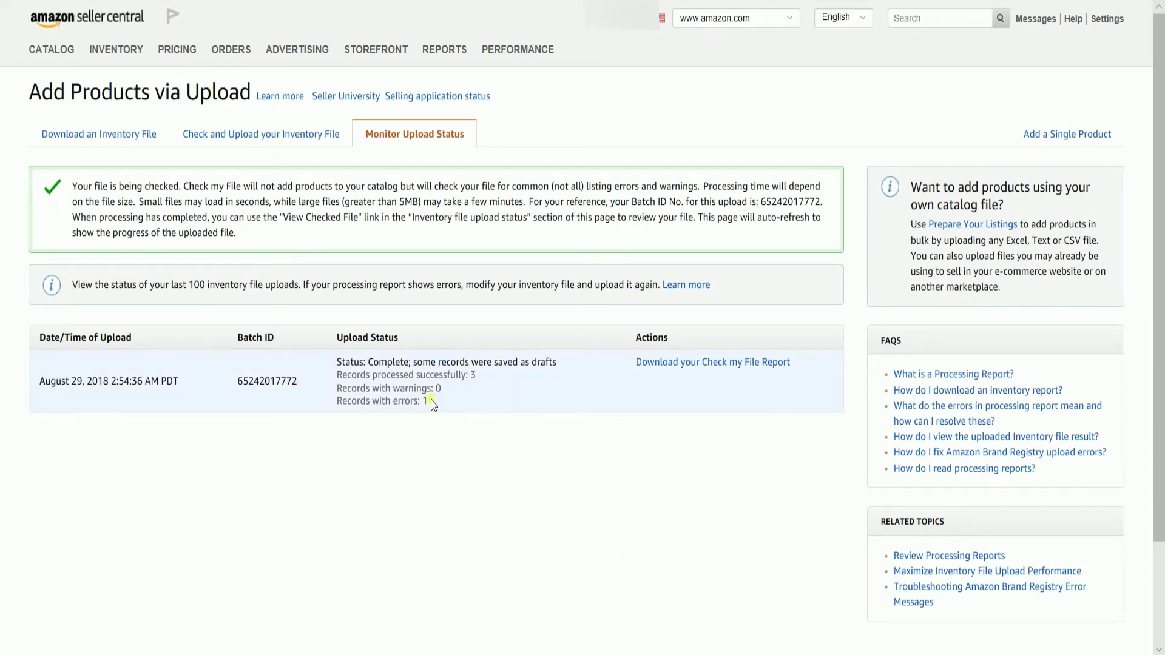
{"action": "left_click_drag", "start_coordinate": [432, 405], "coordinate": [342, 410]}
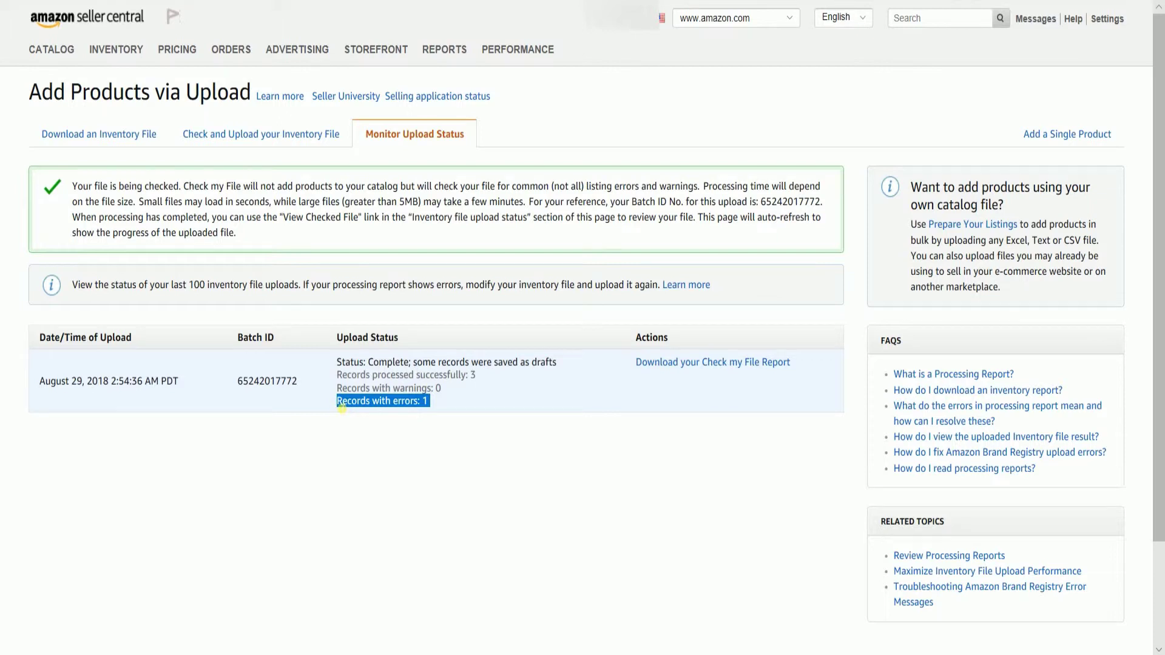
{"action": "left_click", "coordinate": [389, 473]}
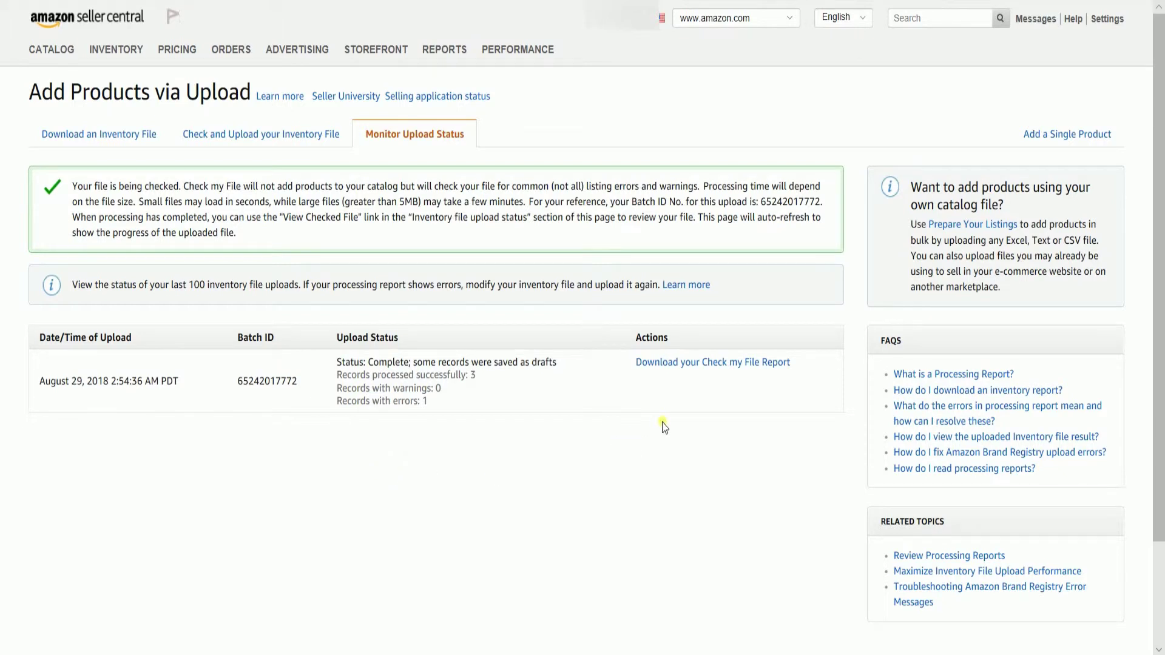
- Download the Check My File report and open its Checked File Summary sheet in Excel
{"action": "left_click", "coordinate": [710, 372]}
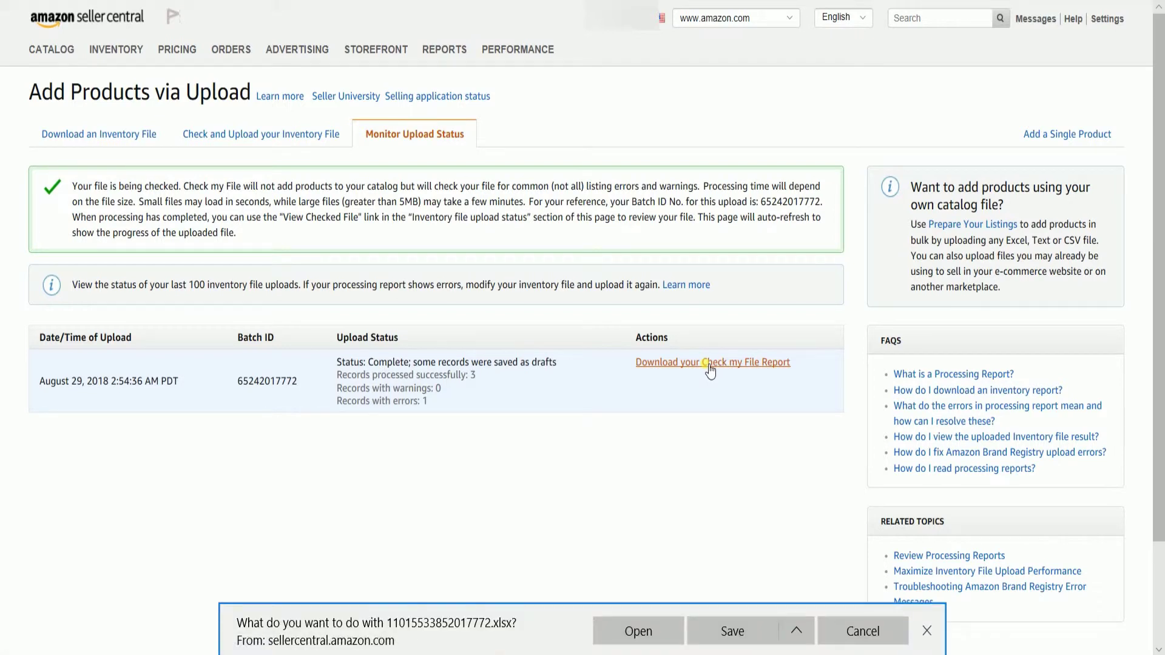
{"action": "left_click", "coordinate": [631, 630]}
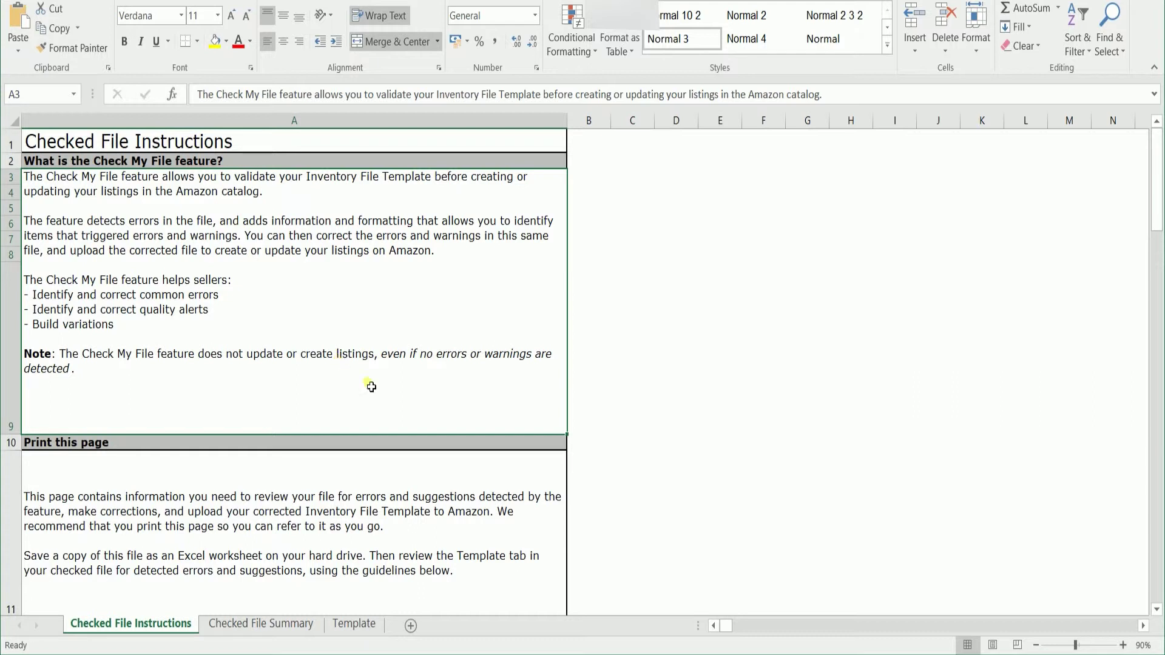
{"action": "left_click", "coordinate": [259, 631]}
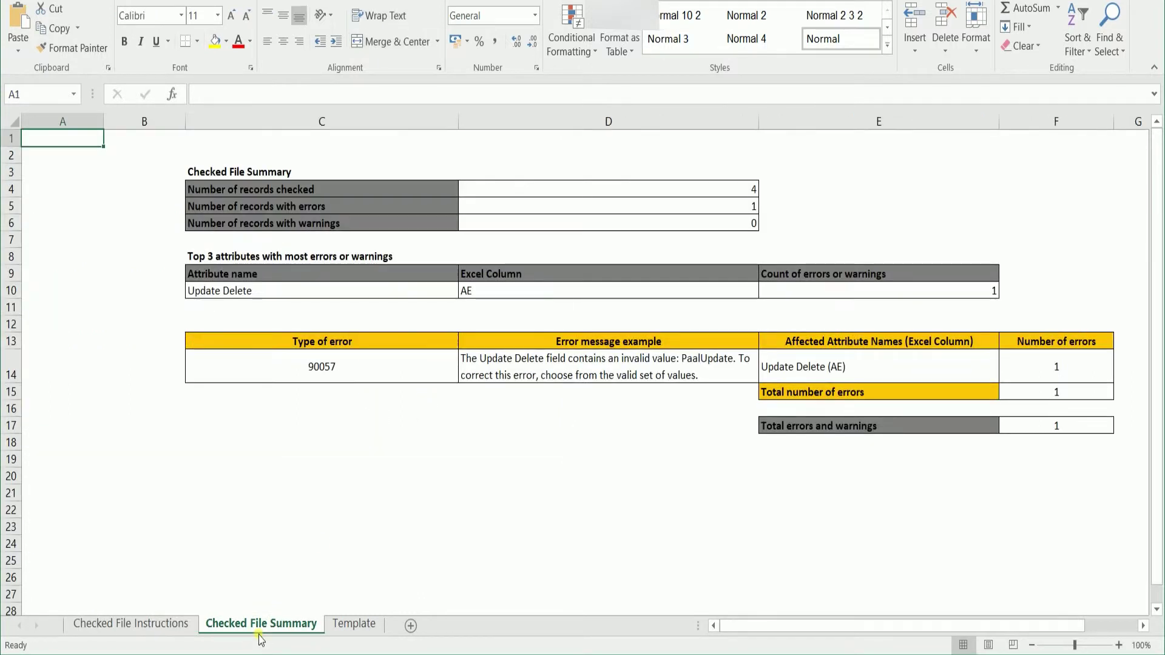
{"action": "left_click", "coordinate": [421, 447]}
{"action": "left_click_drag", "start_coordinate": [739, 626], "coordinate": [784, 634]}
{"action": "left_click", "coordinate": [819, 546]}
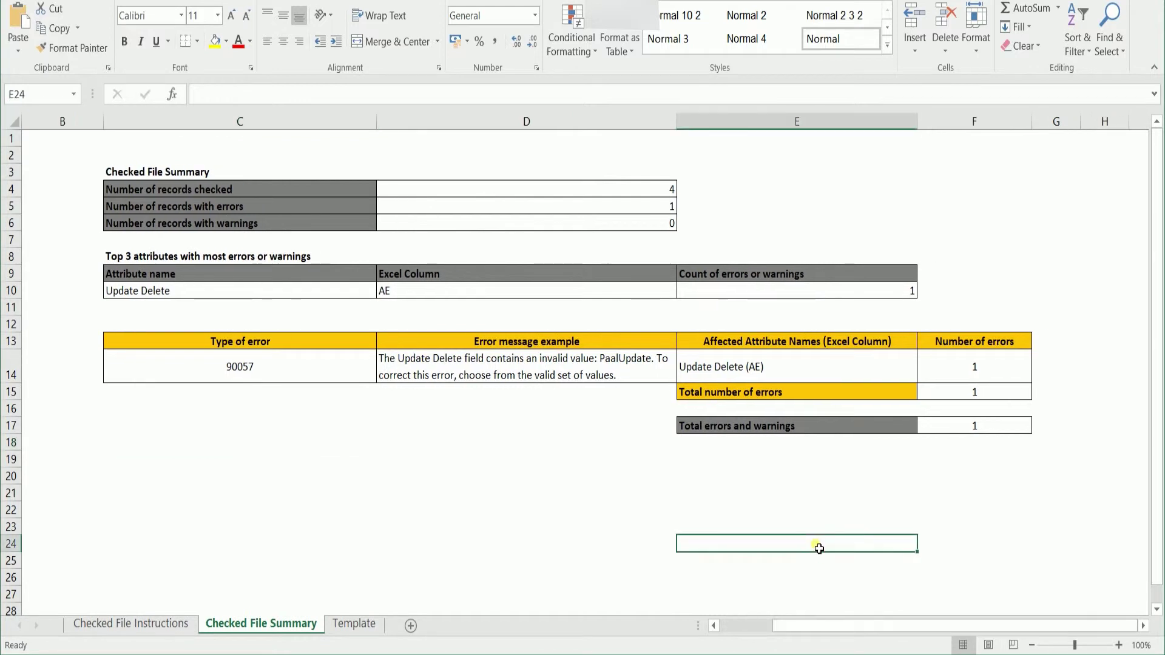
- Review error 90057: an invalid Update Delete value in column AE, one record
{"action": "left_click", "coordinate": [303, 374]}
{"action": "left_click", "coordinate": [479, 367]}
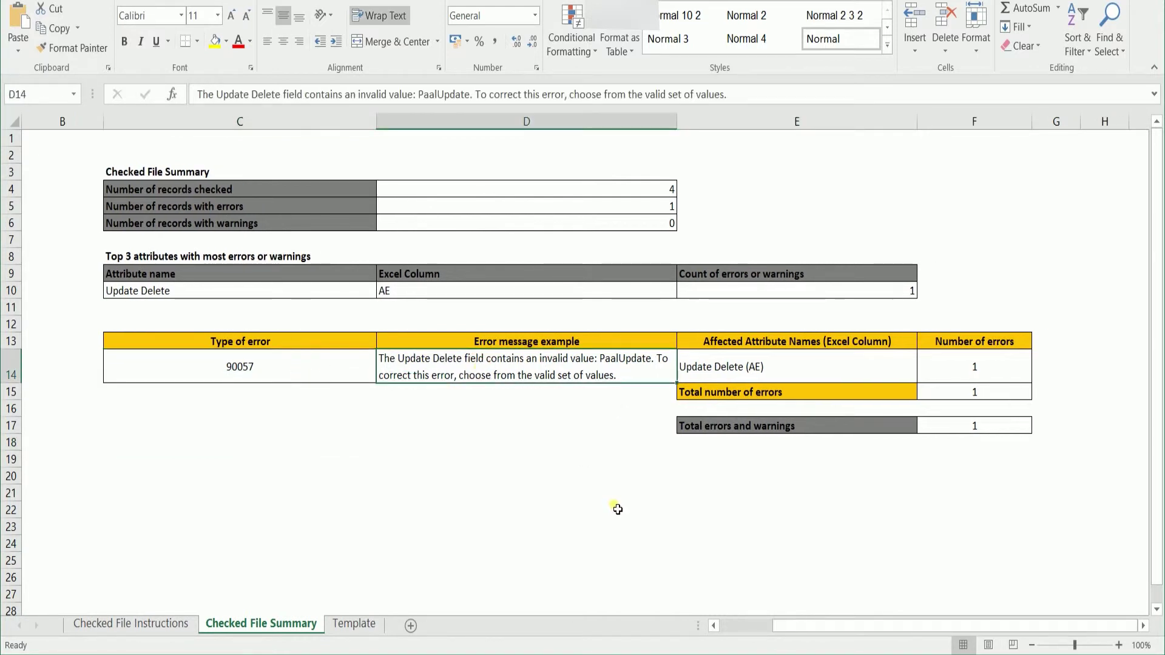
{"action": "left_click", "coordinate": [796, 376]}
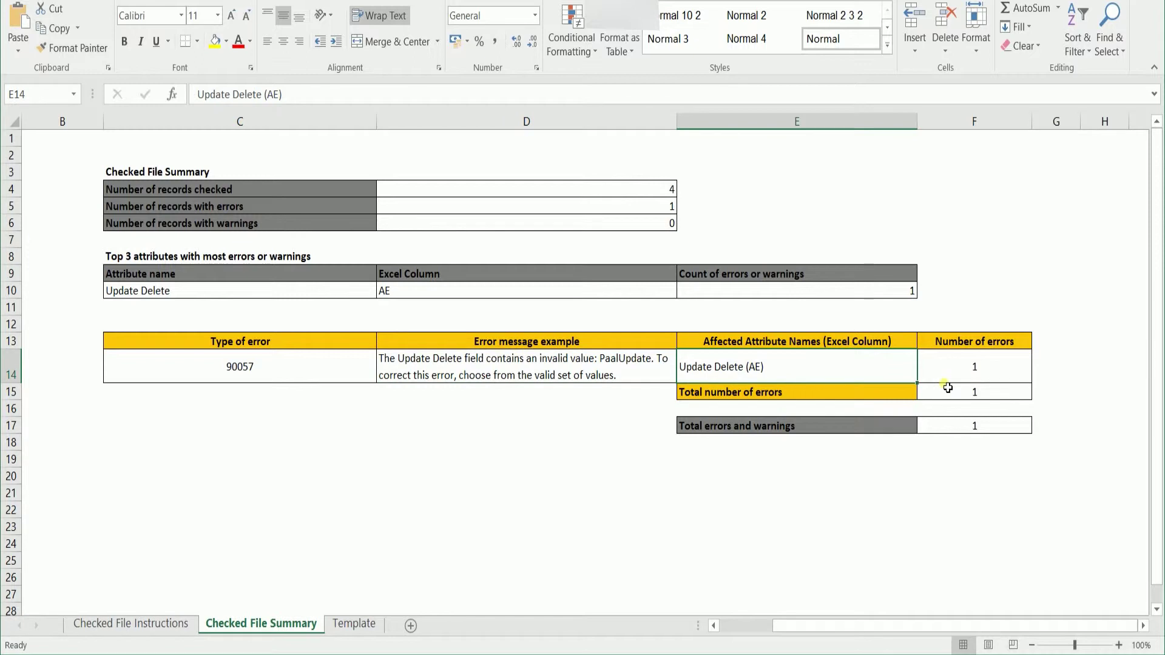
{"action": "left_click", "coordinate": [969, 368]}
{"action": "left_click_drag", "start_coordinate": [968, 368], "coordinate": [962, 421]}
{"action": "left_click", "coordinate": [943, 509]}
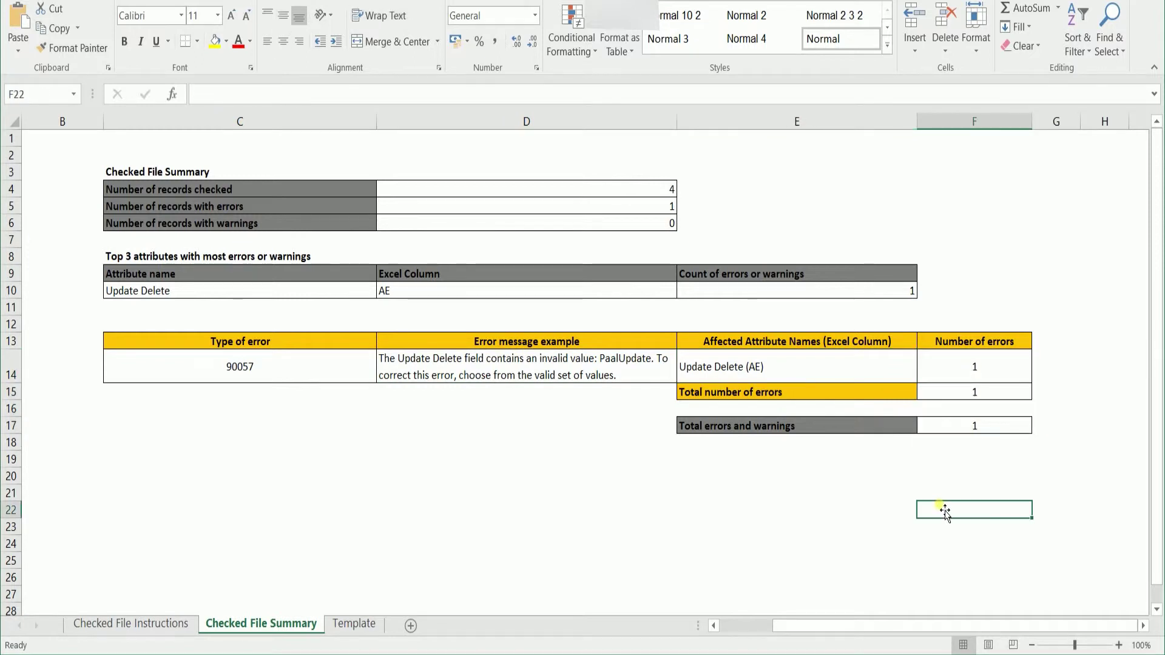
- On the Template sheet, change AG7's Update Delete value from PaalUpdate to PartialUpdate
{"action": "left_click", "coordinate": [353, 625]}
{"action": "left_click", "coordinate": [354, 561]}
{"action": "left_click_drag", "start_coordinate": [728, 626], "coordinate": [861, 625]}
{"action": "left_click", "coordinate": [485, 274]}
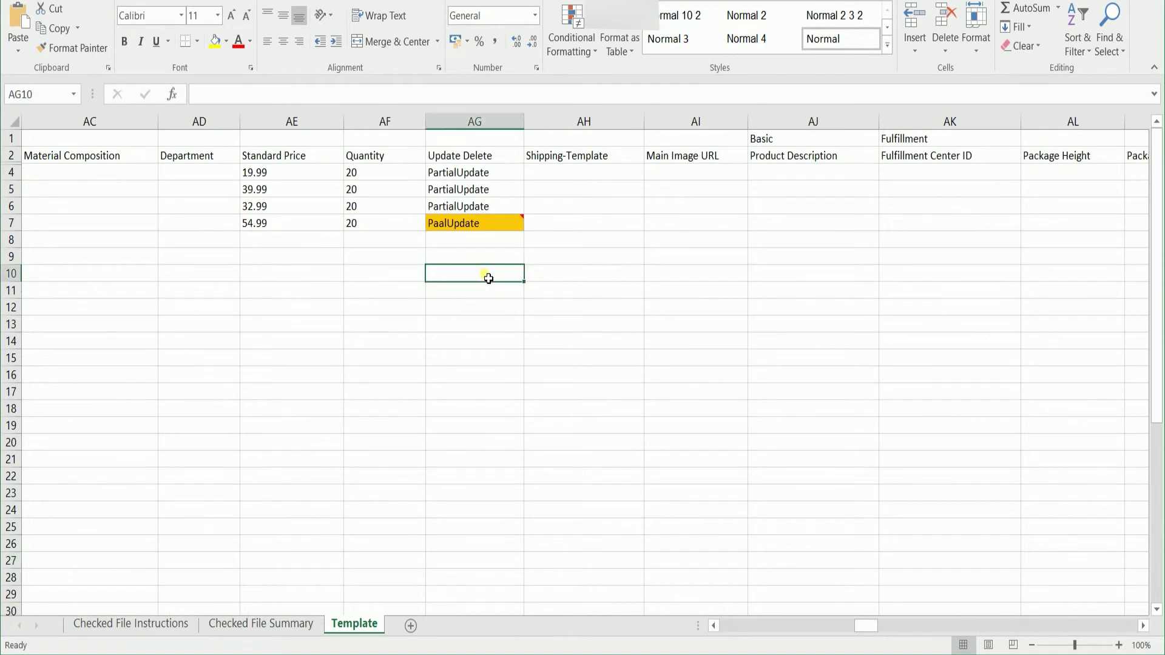
{"action": "left_click", "coordinate": [483, 225]}
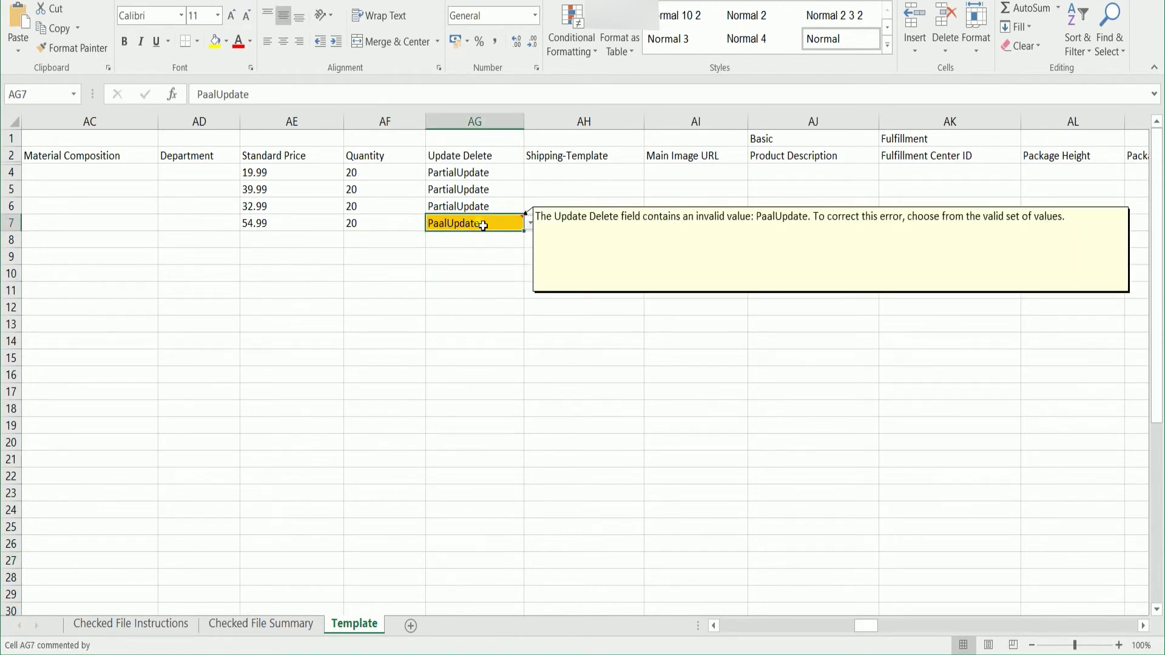
{"action": "left_click", "coordinate": [531, 223]}
{"action": "left_click", "coordinate": [513, 239]}
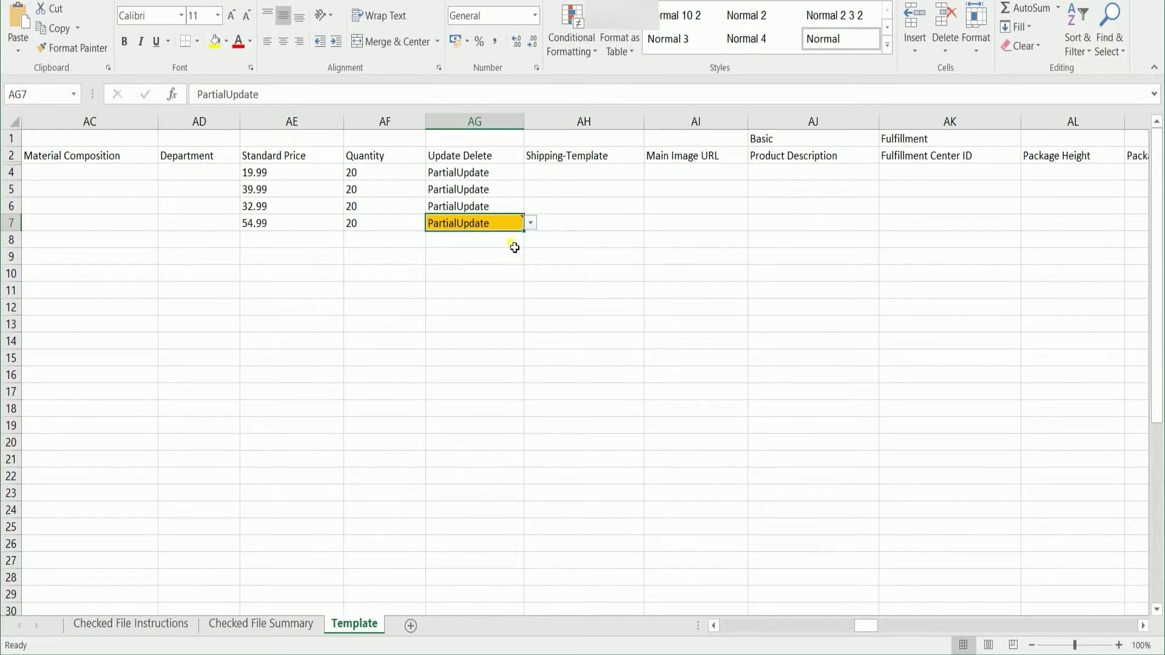
{"action": "left_click", "coordinate": [505, 296]}
- Save the workbook as Text (Tab delimited)
{"action": "key", "text": "alt+f"}
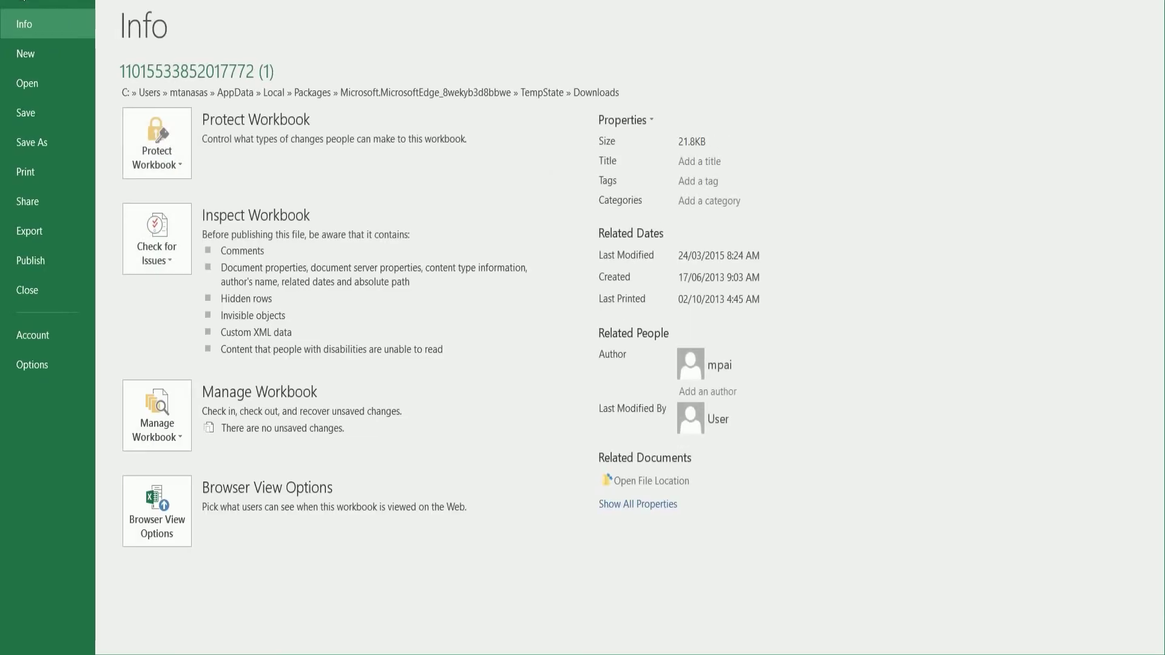
{"action": "left_click", "coordinate": [28, 149]}
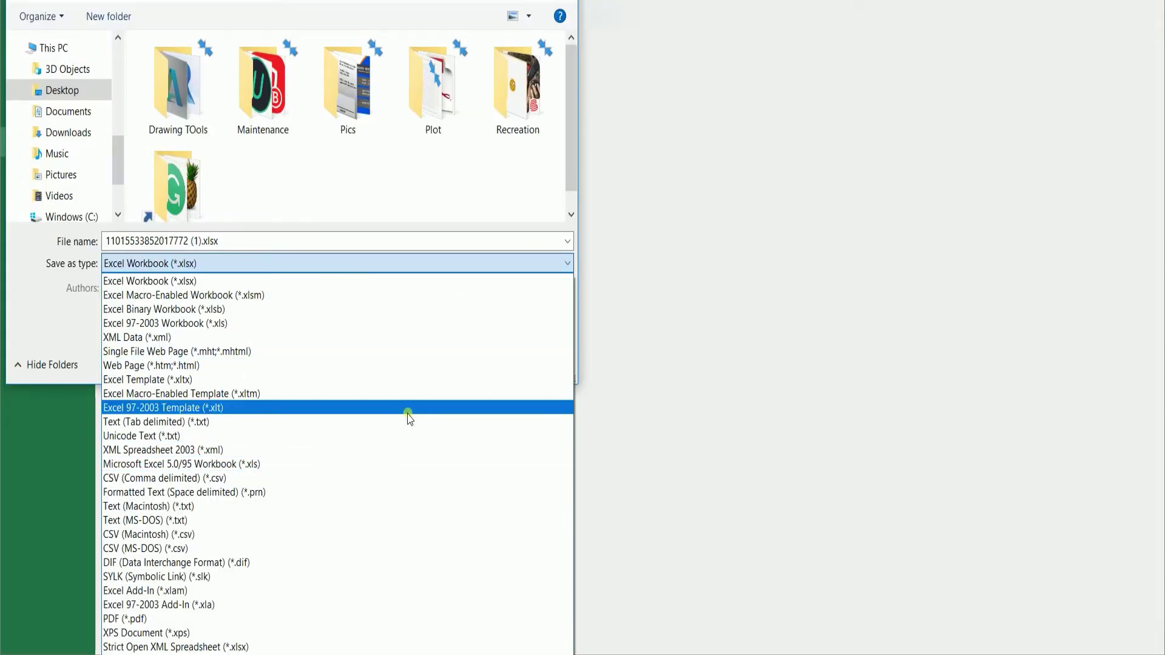
{"action": "left_click", "coordinate": [406, 424]}
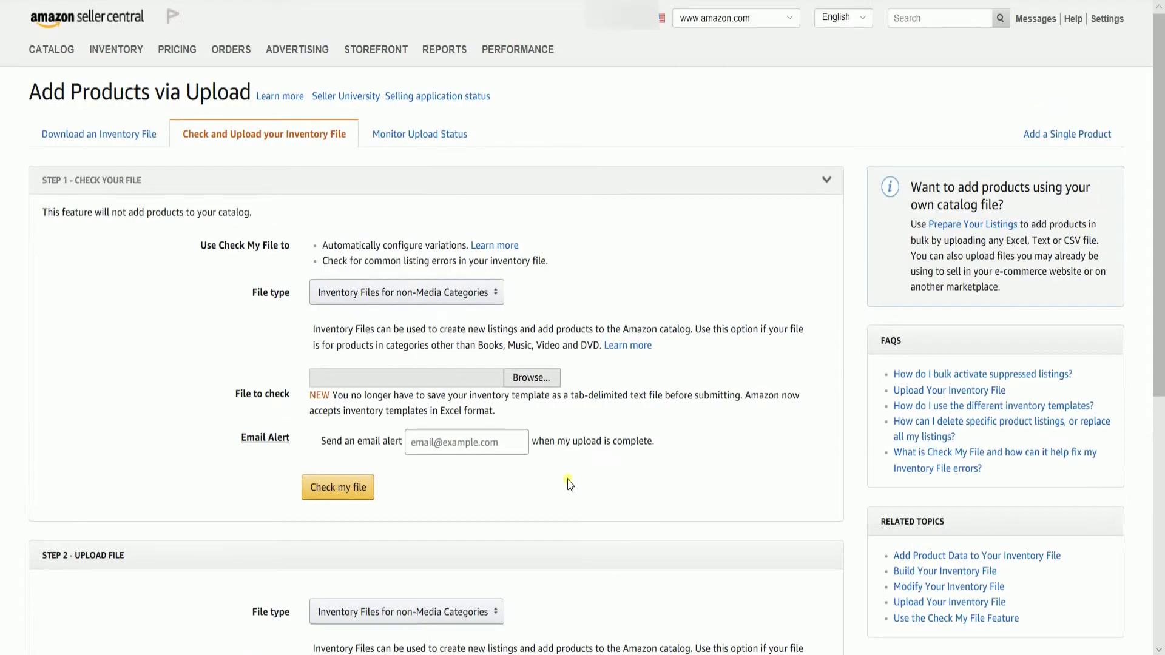
- Check the corrected file and confirm 4 records processed with 0 warnings and 0 errors
{"action": "left_click", "coordinate": [532, 377]}
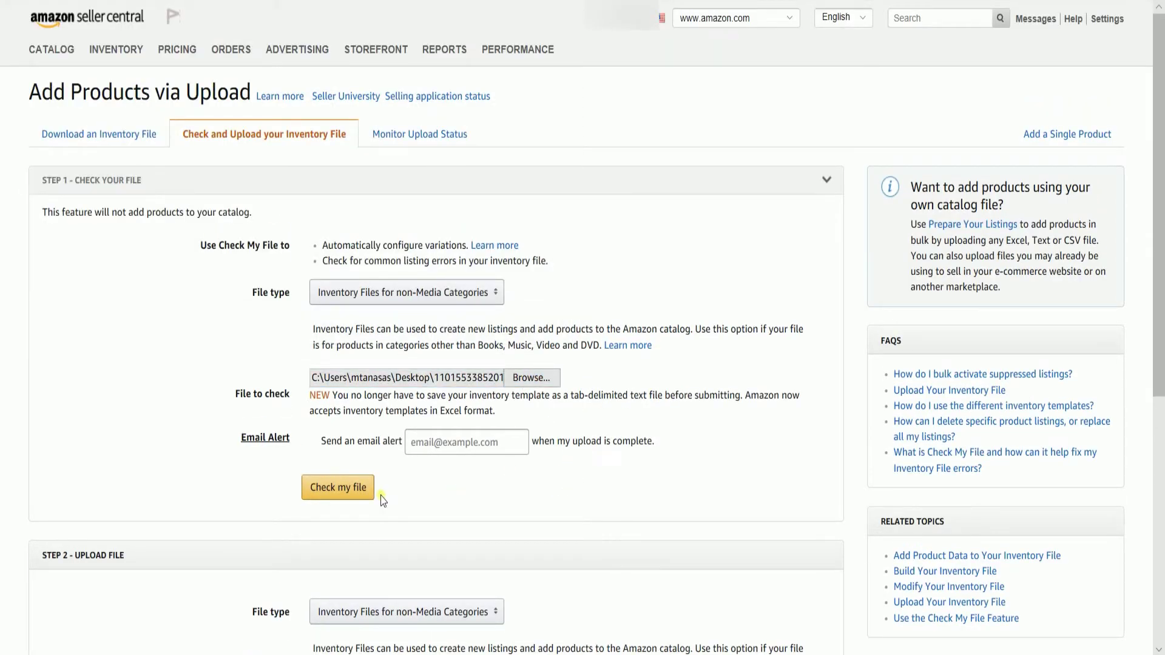
{"action": "left_click", "coordinate": [366, 490]}
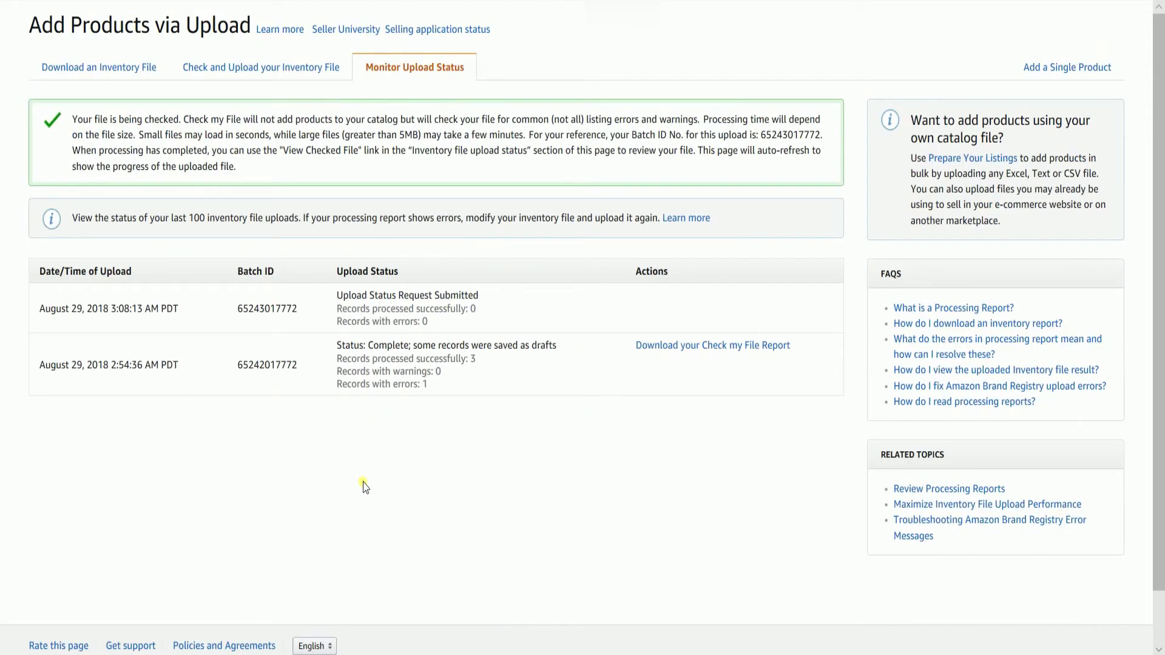
{"action": "scroll", "coordinate": [365, 485], "scroll_direction": "up", "scroll_amount": 1}
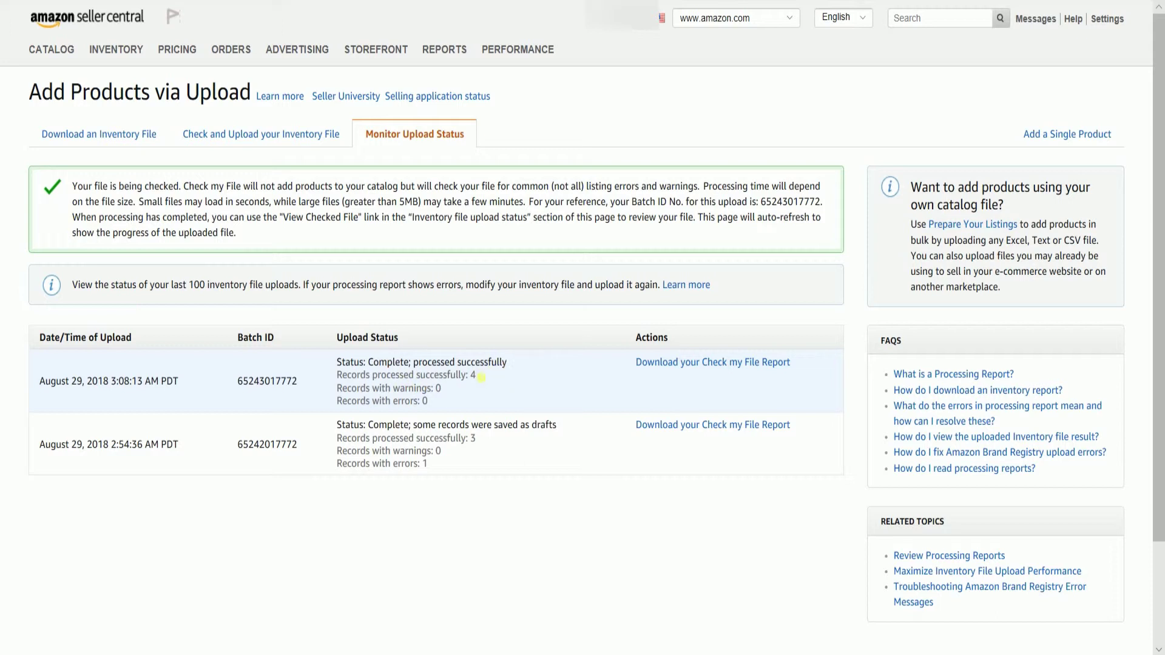
{"action": "mouse_move", "coordinate": [479, 376]}
{"action": "left_mouse_down"}
{"action": "mouse_move", "coordinate": [435, 362]}
{"action": "mouse_move", "coordinate": [342, 375]}
{"action": "mouse_move", "coordinate": [492, 376]}
{"action": "left_mouse_up"}
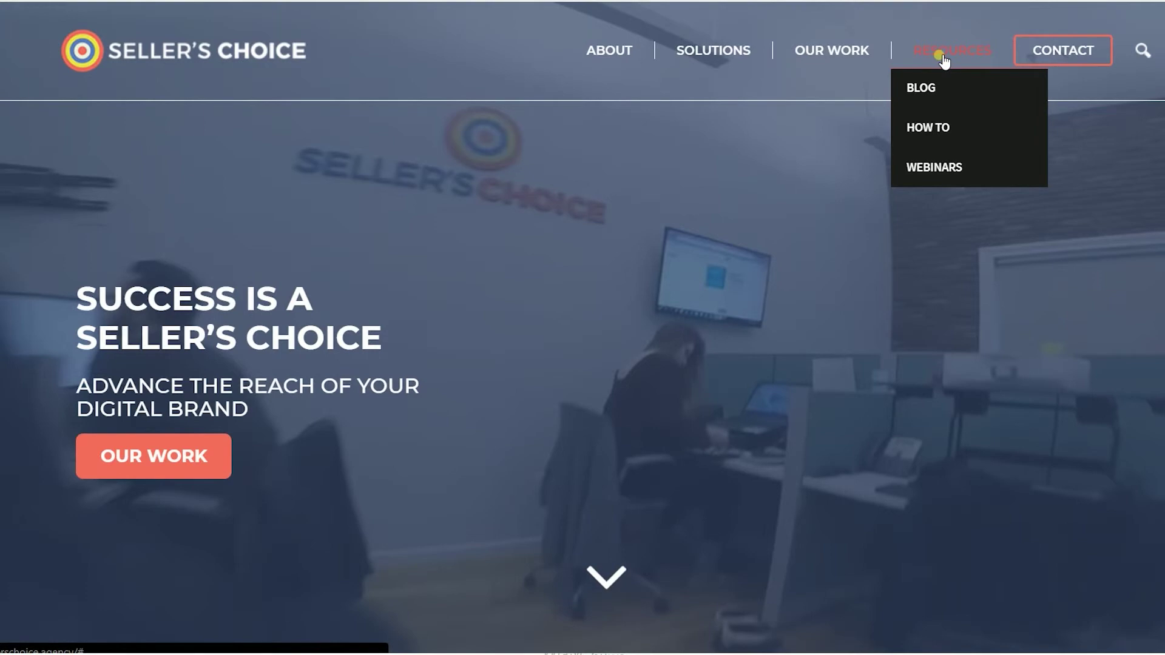
- Open the How To resources page and scroll through it
{"action": "left_click", "coordinate": [919, 125]}
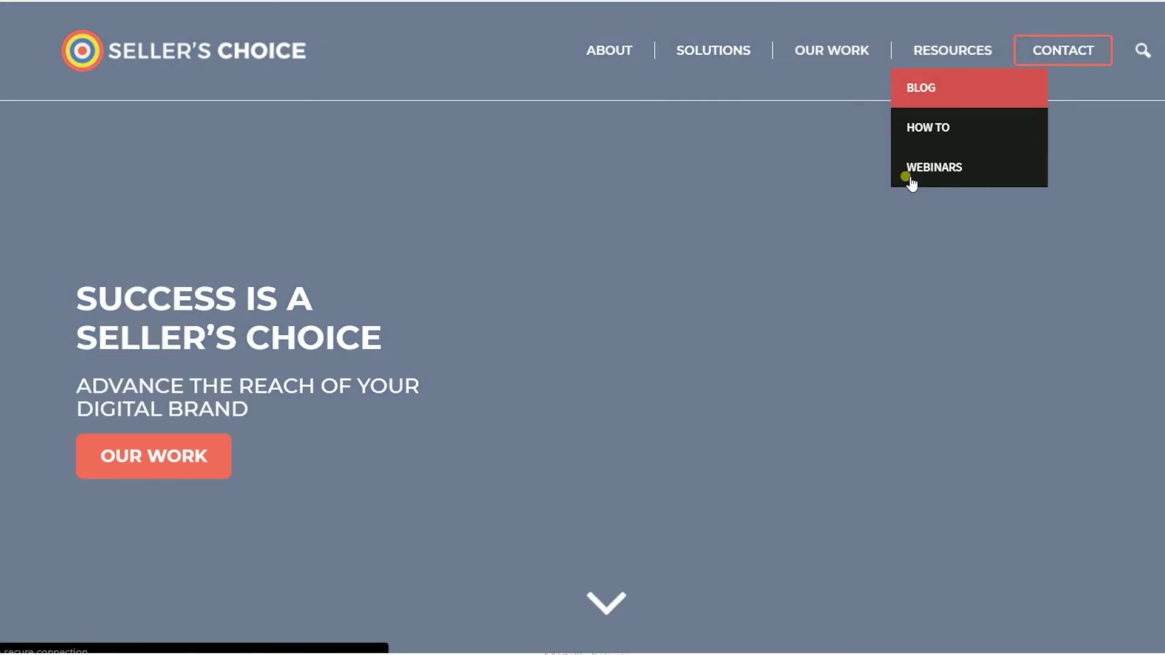
{"action": "scroll", "coordinate": [894, 208], "scroll_direction": "down", "scroll_amount": 7}
{"action": "scroll", "coordinate": [894, 207], "scroll_direction": "up", "scroll_amount": 7}
- Browse the Webinars page, then go back to How To
{"action": "mouse_move", "coordinate": [989, 51]}
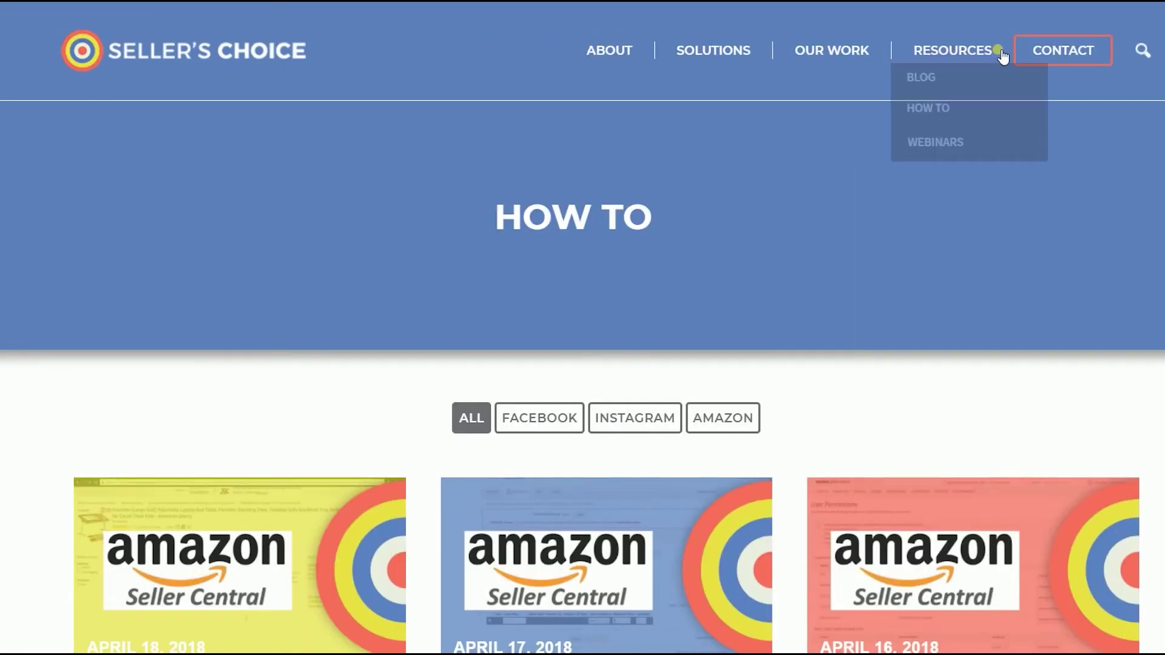
{"action": "left_click", "coordinate": [953, 165]}
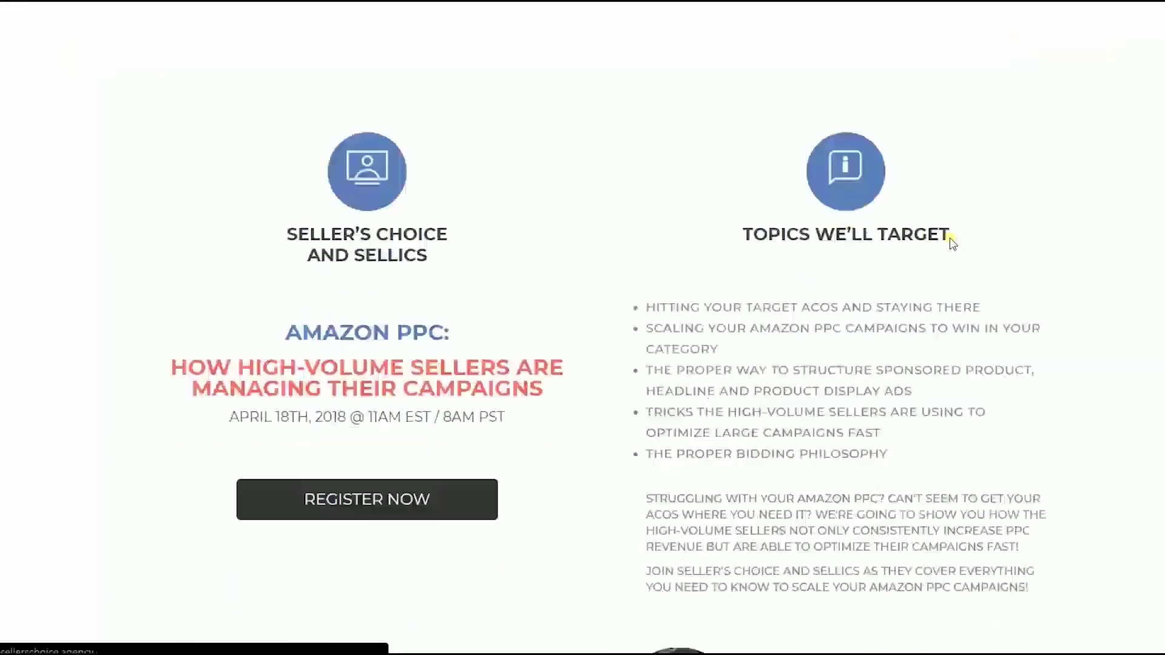
{"action": "scroll", "coordinate": [952, 243], "scroll_direction": "down", "scroll_amount": 5}
{"action": "scroll", "coordinate": [1002, 119], "scroll_direction": "up", "scroll_amount": 7}
{"action": "key", "text": "alt+Left"}
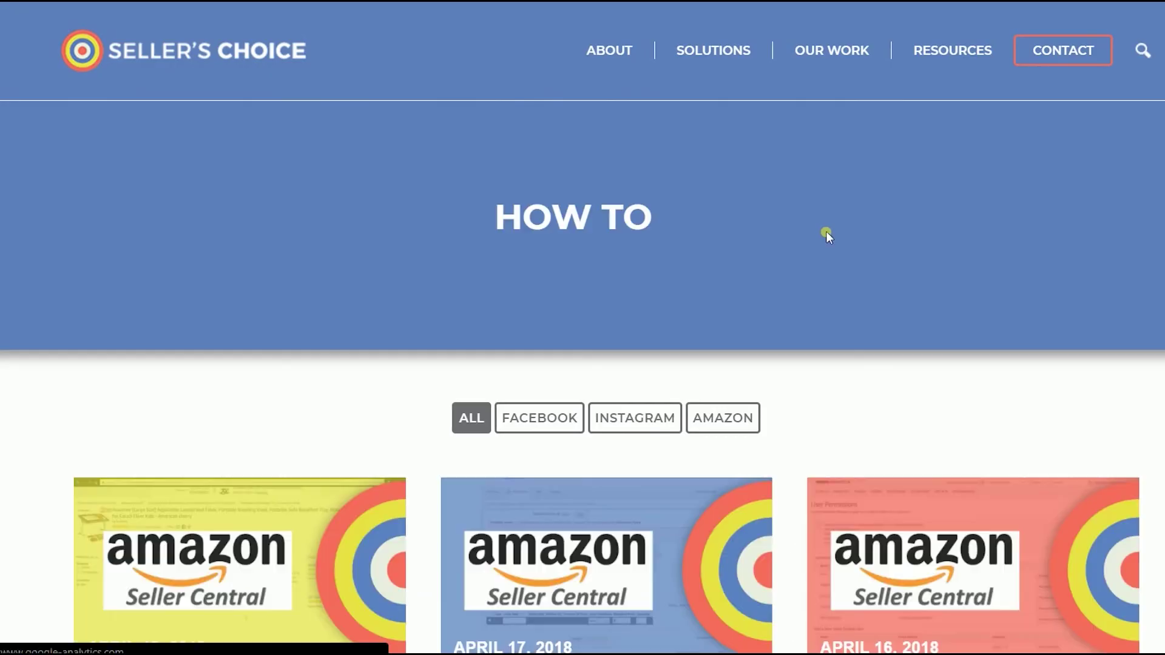
- Open the Blog from the Resources menu and scroll through its April 2018 articles
{"action": "mouse_move", "coordinate": [948, 53]}
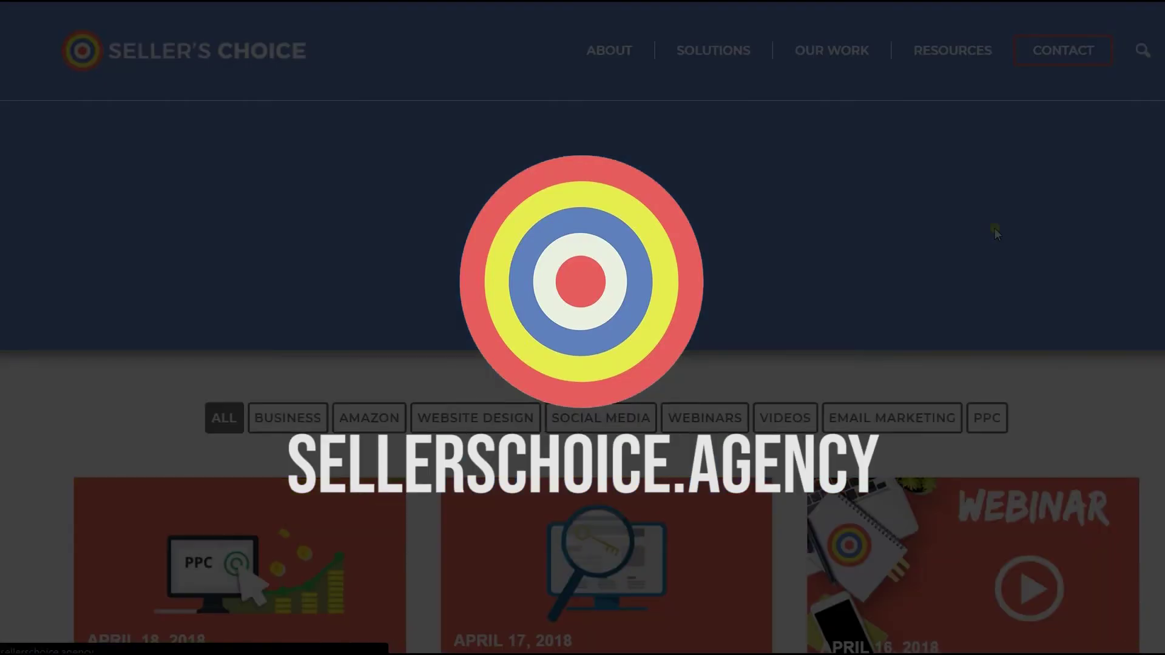
{"action": "scroll", "coordinate": [995, 228], "scroll_direction": "down", "scroll_amount": 9}
{"action": "scroll", "coordinate": [996, 233], "scroll_direction": "down", "scroll_amount": 6}
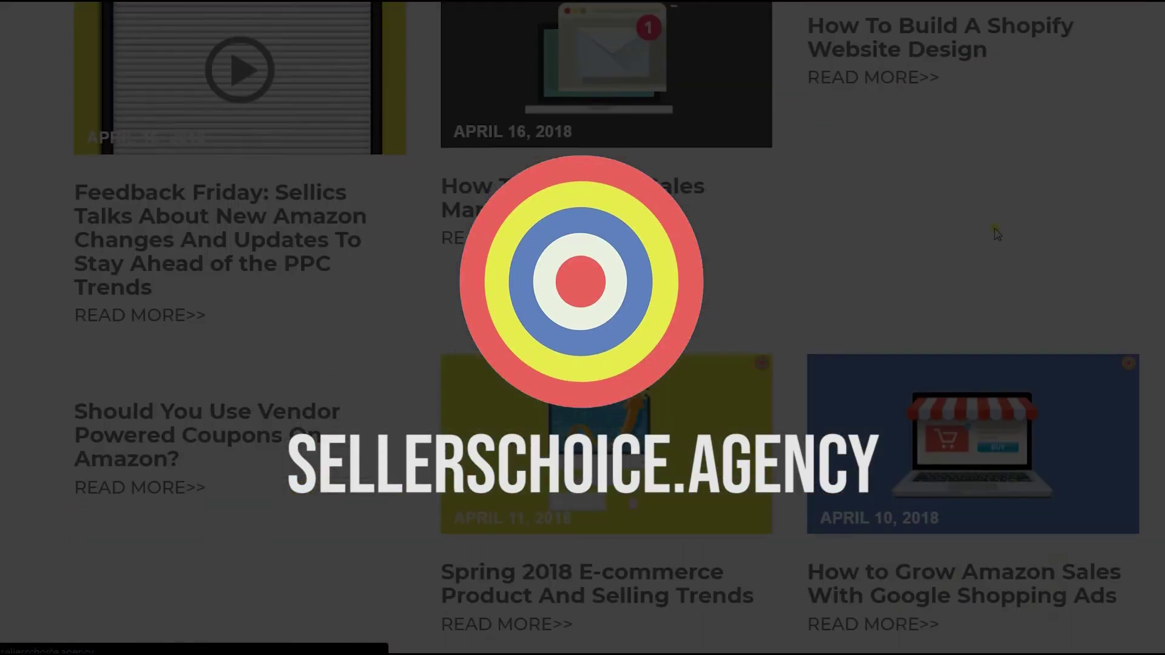
{"action": "scroll", "coordinate": [996, 234], "scroll_direction": "up", "scroll_amount": 15}
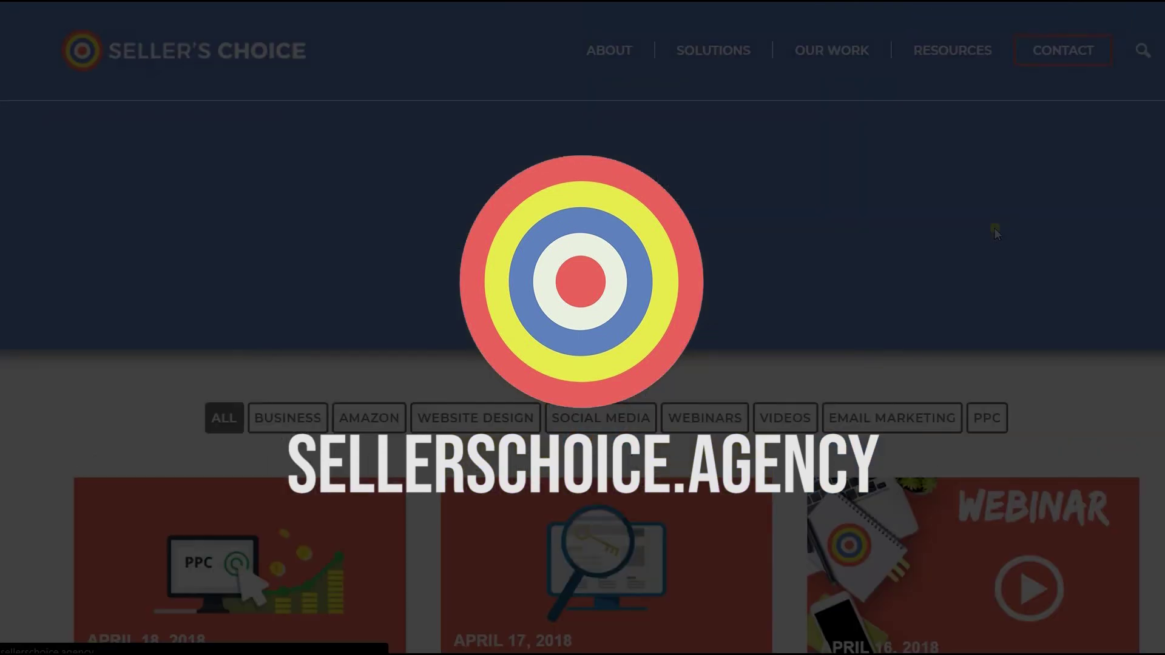